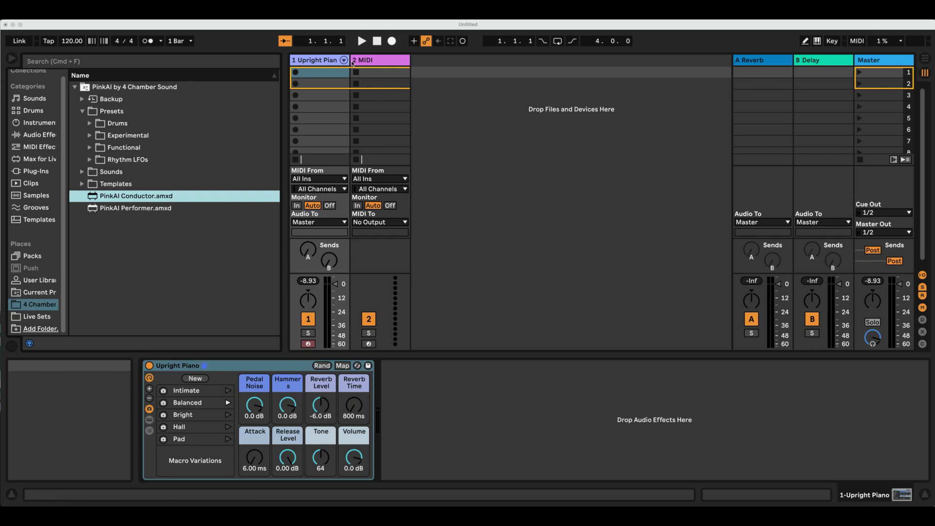
Set the 2 MIDI track's MIDI From and MIDI To to 1-Upright Piano, feeding the Upright Piano track directly
left_click(245, 289)
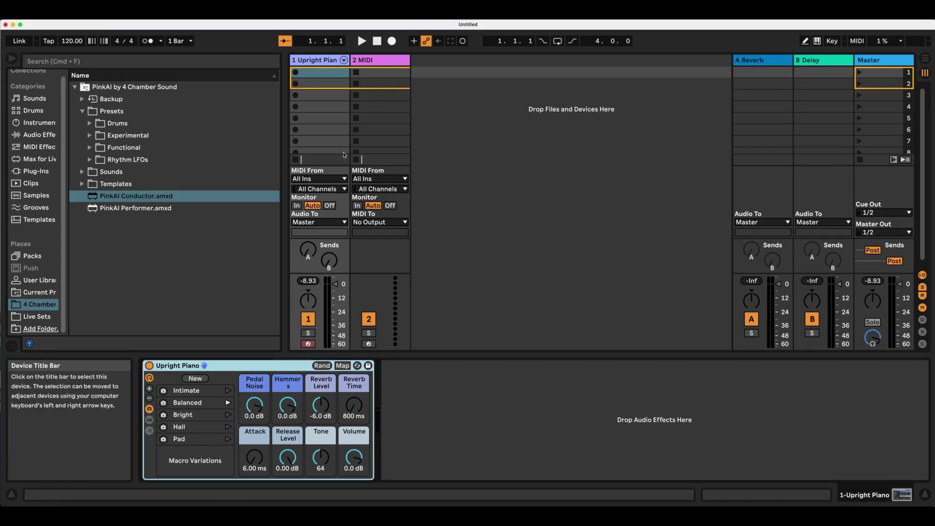
left_click(375, 73)
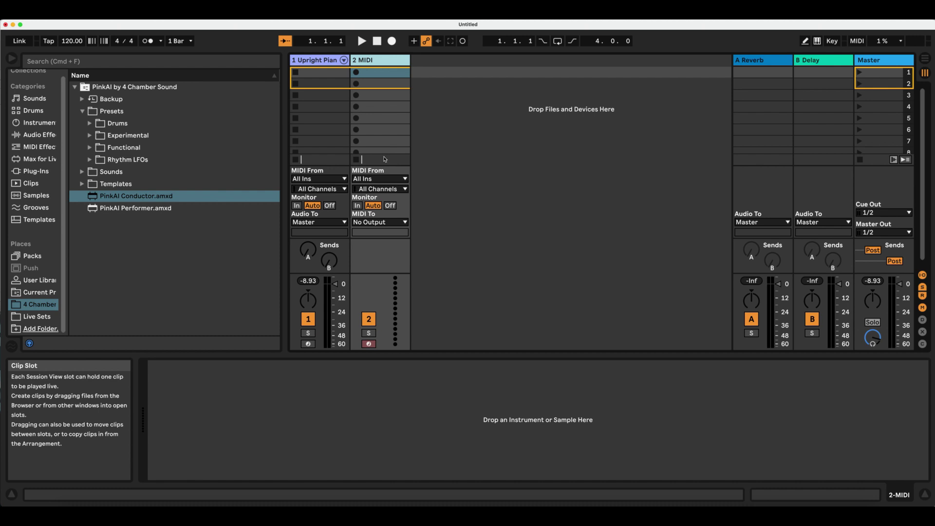
left_click(381, 183)
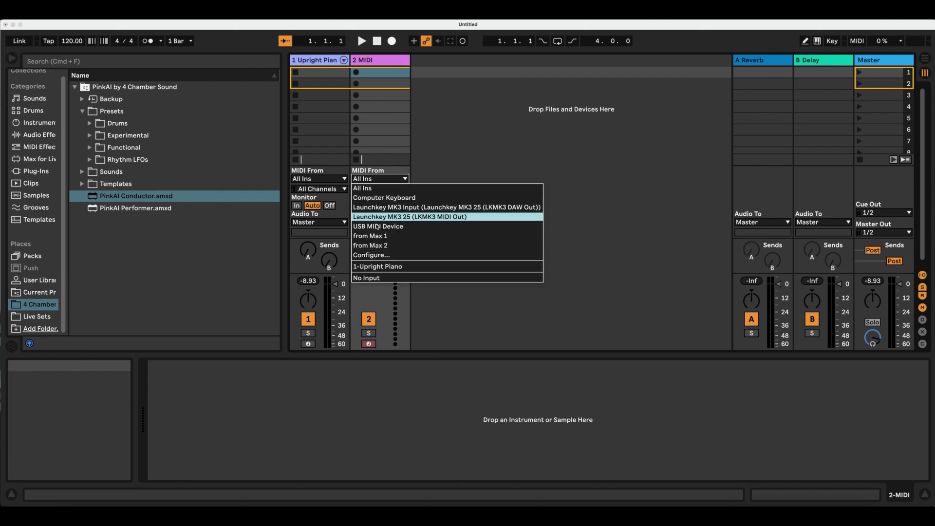
left_click(375, 265)
left_click(379, 222)
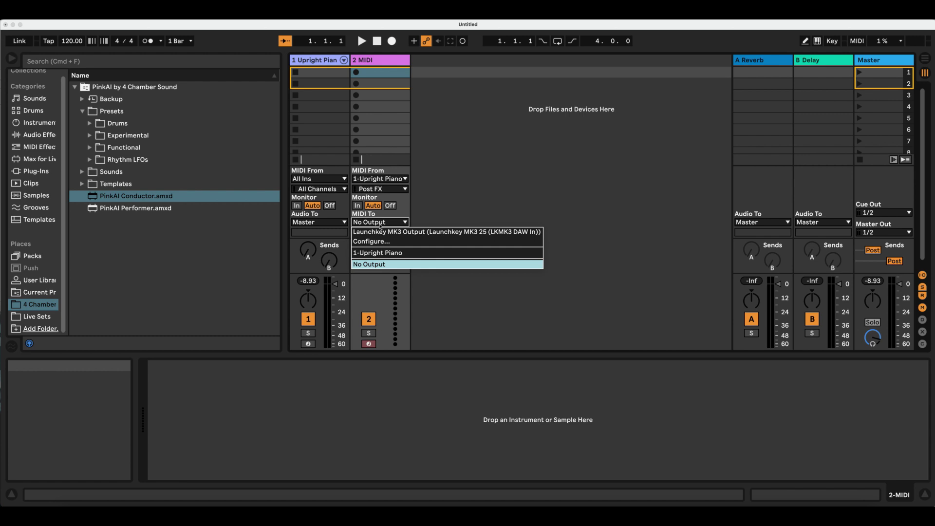
left_click(382, 253)
left_click(382, 233)
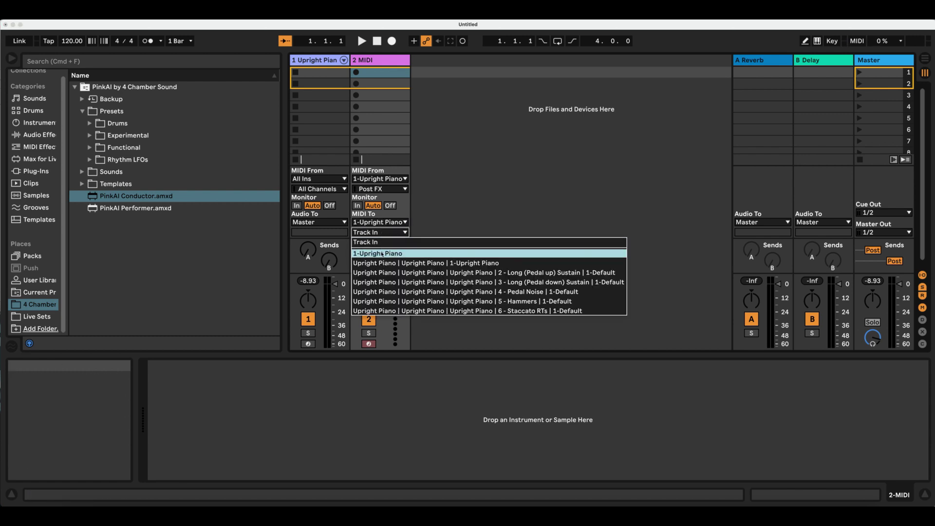
left_click(383, 254)
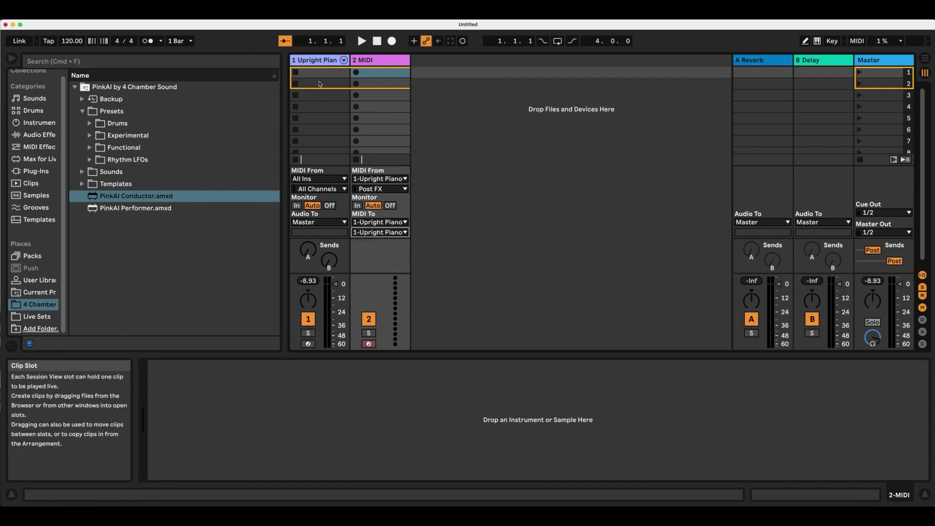
left_click(321, 67)
Insert PinkAI Conductor before Upright Piano and map the S key to its Activate control
mouse_move(136, 196)
left_mouse_down()
mouse_move(142, 388)
mouse_move(147, 380)
left_mouse_up()
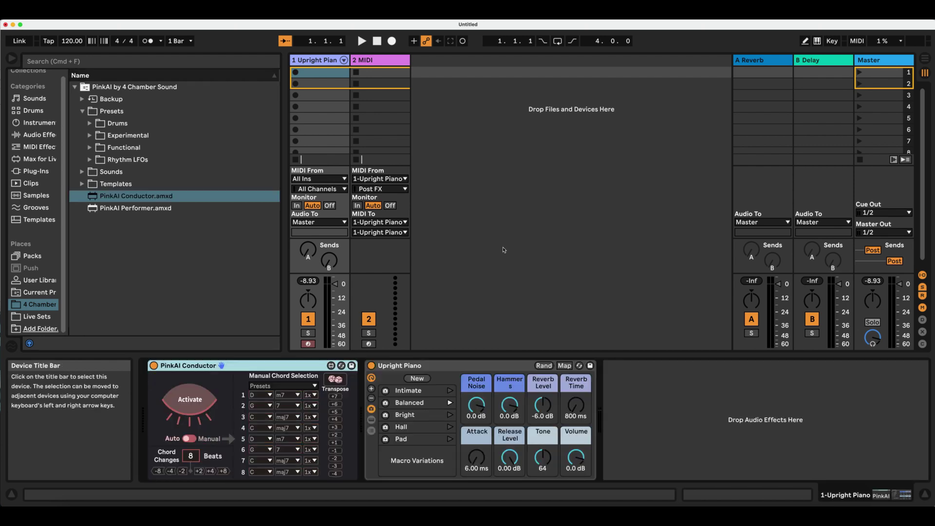
left_click(829, 41)
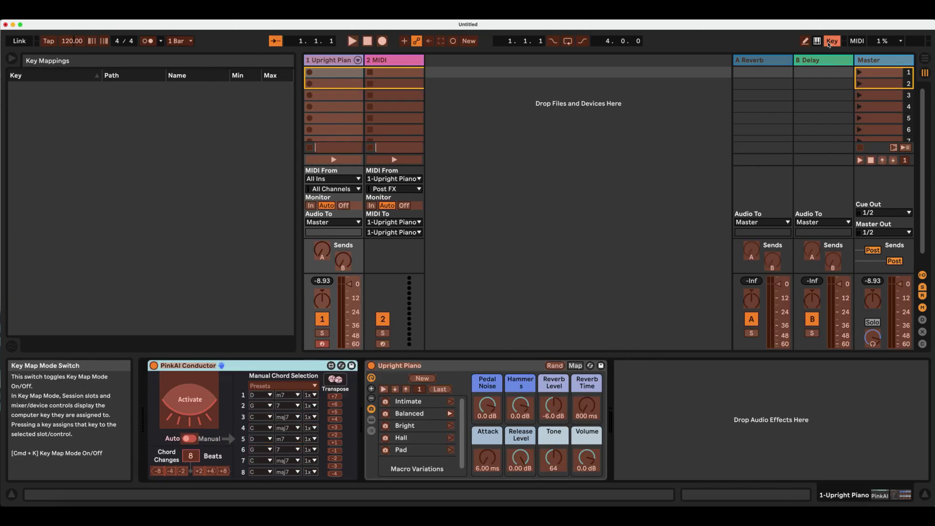
left_click(194, 403)
key("s")
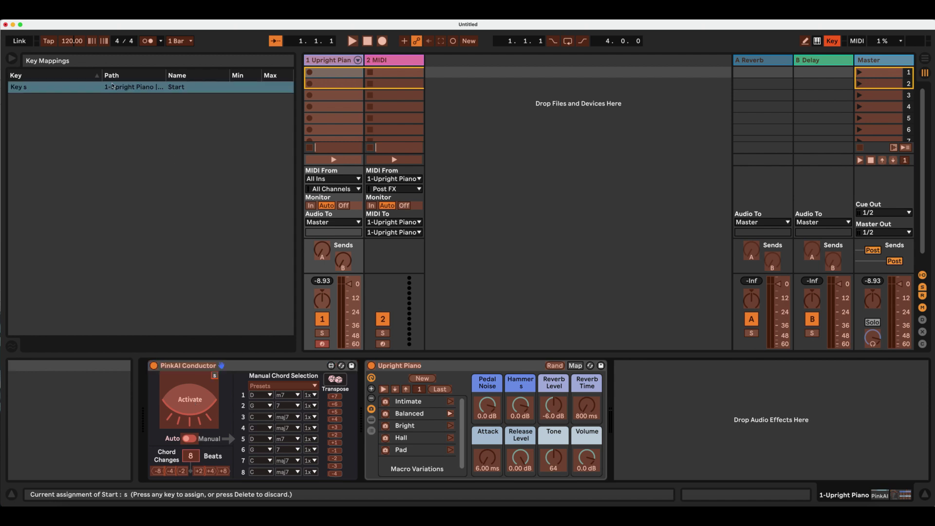
left_click(832, 42)
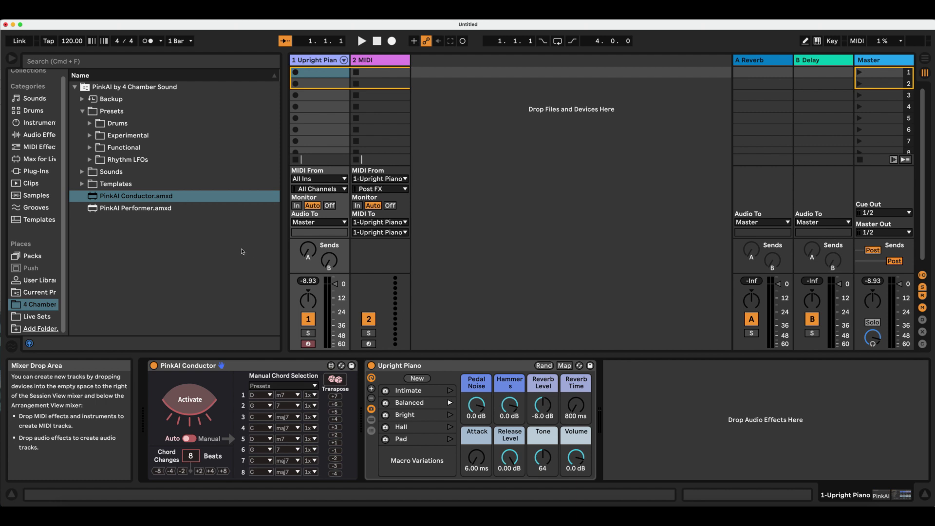
Insert the Wholes and Halves preset from Rhythm LFOs between PinkAI Conductor and Upright Piano
left_click(90, 160)
left_click(147, 282)
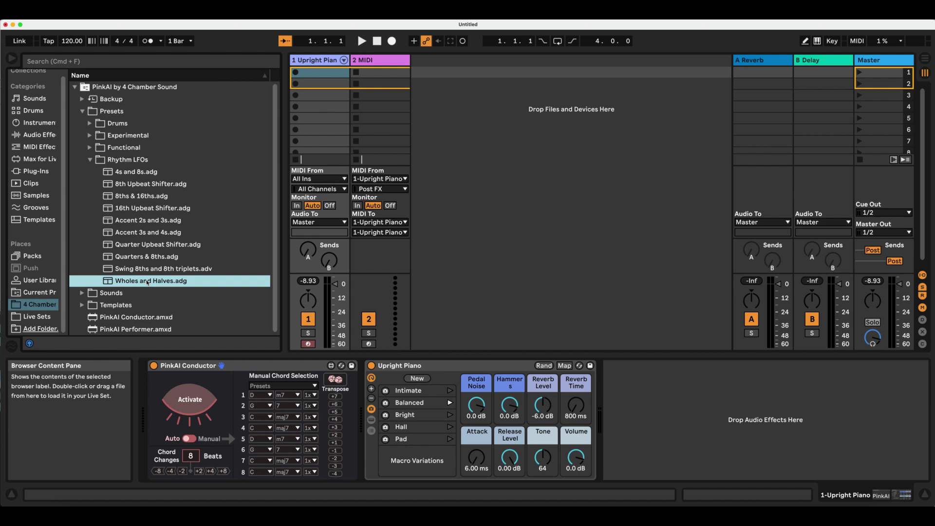
left_click_drag(310, 348, 363, 387)
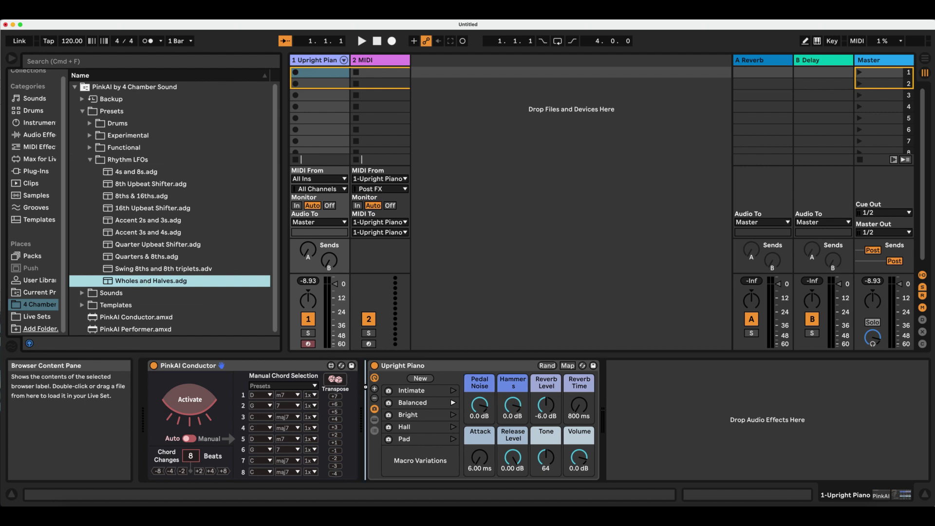
left_click_drag(368, 388, 366, 388)
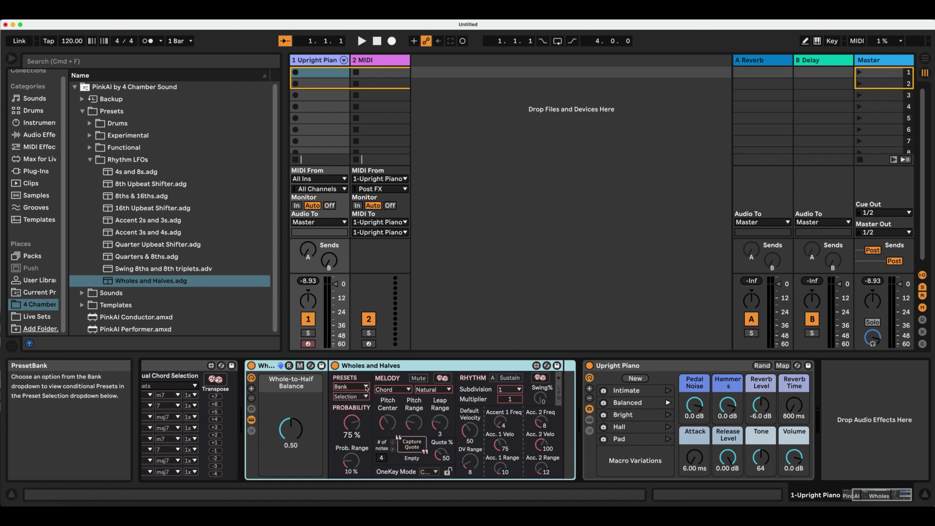
left_click(560, 384)
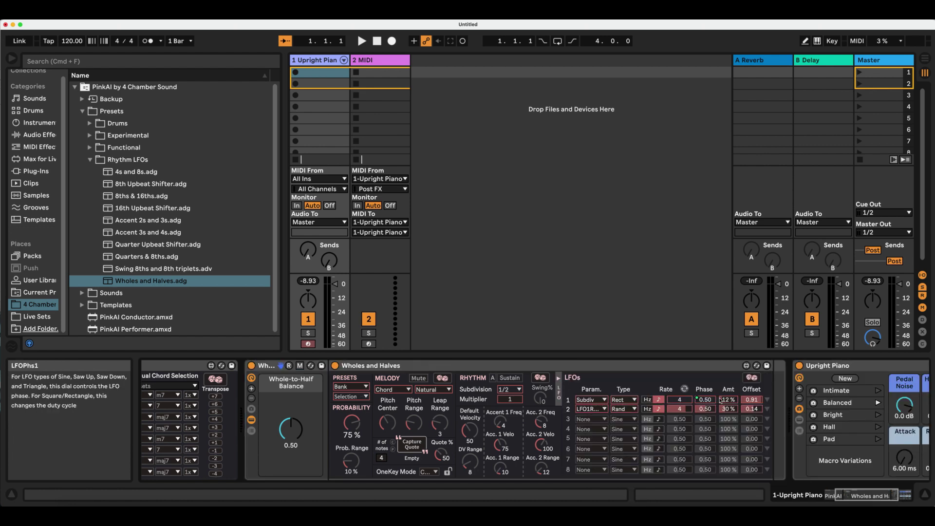
left_click(558, 382)
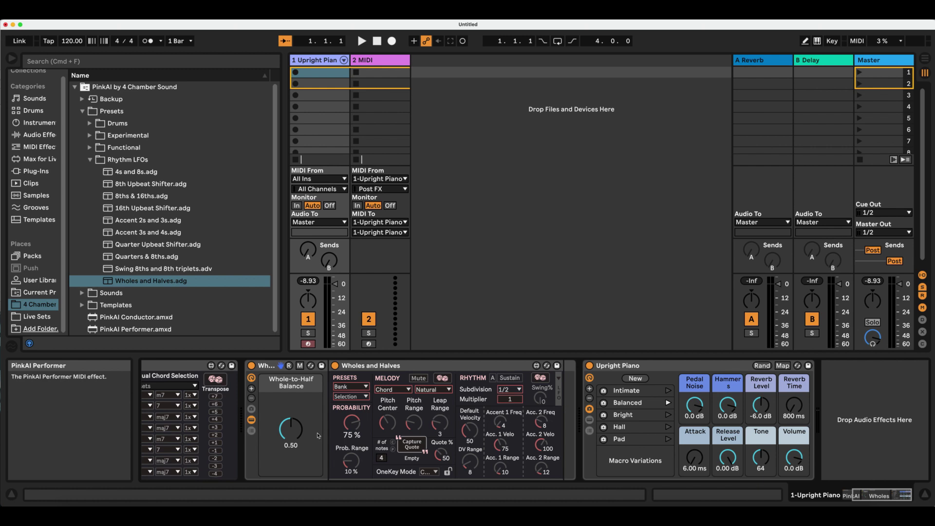
Adjust the Whole-to-Half Balance macro, trying 1.00, 0.00 and about 0.39, then lowering it
left_click_drag(296, 434, 292, 435)
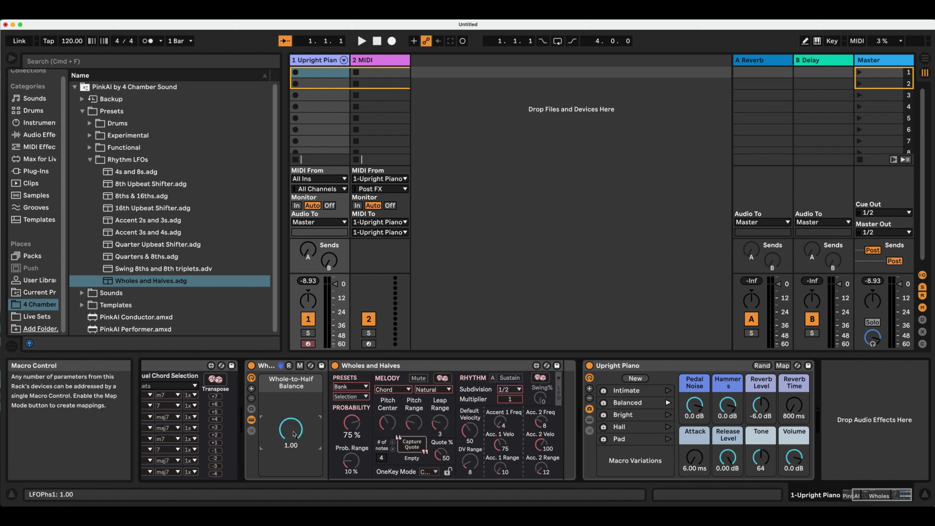
left_click_drag(294, 434, 294, 434)
left_click_drag(293, 436, 292, 437)
left_click_drag(291, 436, 291, 444)
scroll(292, 432, "left", 3)
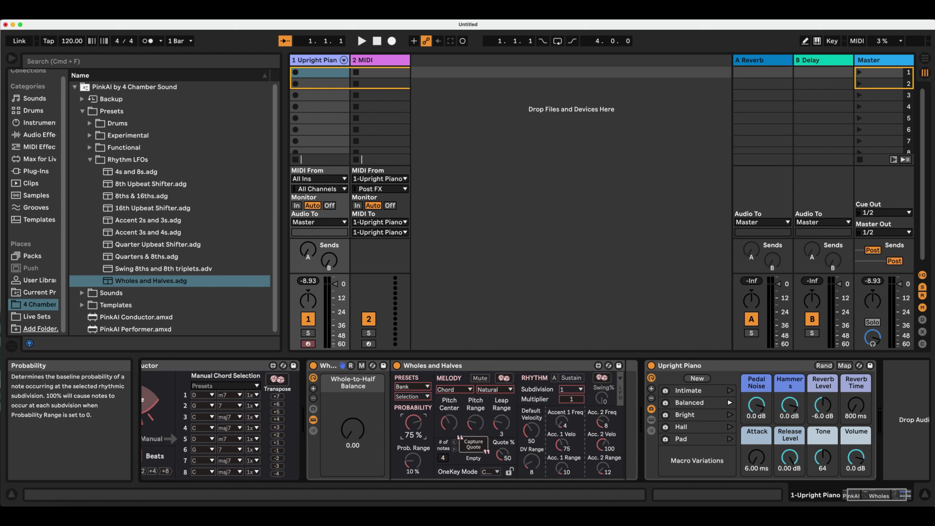
Set Probability to 100%, Prob Range to 0% and Leap Range to 1, and lower the accent velocities
left_click_drag(413, 423, 413, 409)
left_click_drag(418, 461, 418, 473)
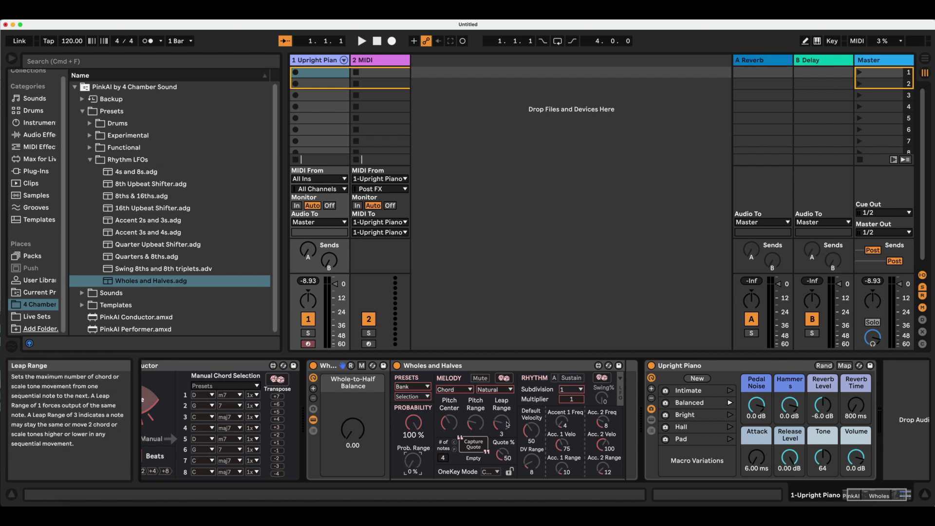
left_click_drag(501, 422, 501, 428)
left_click_drag(603, 445, 563, 452)
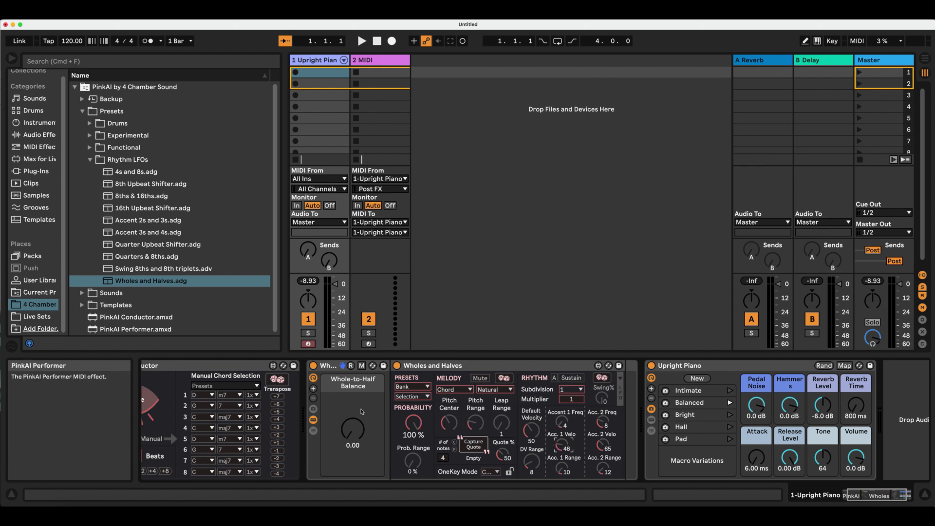
left_click(313, 431)
left_click(425, 401)
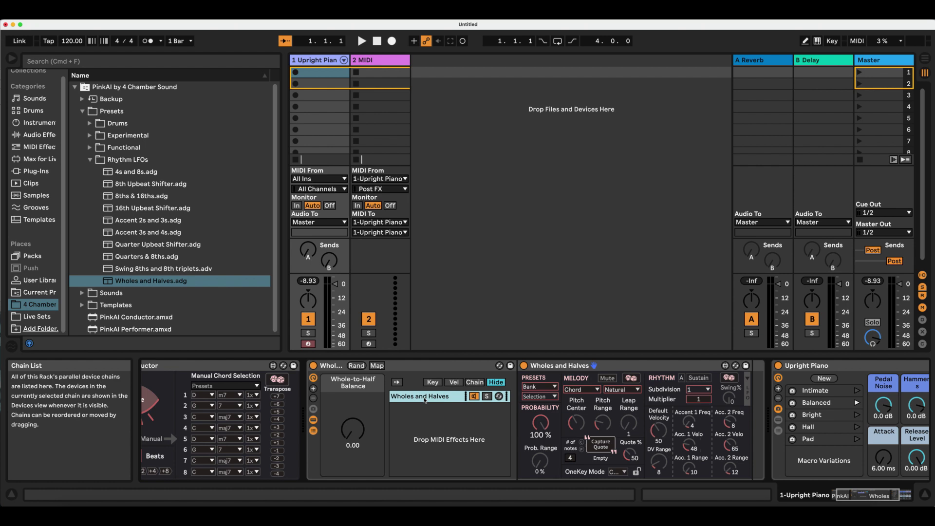
Duplicate the Wholes and Halves chain and return the Whole-to-Half Balance to 0.00
key("super+d")
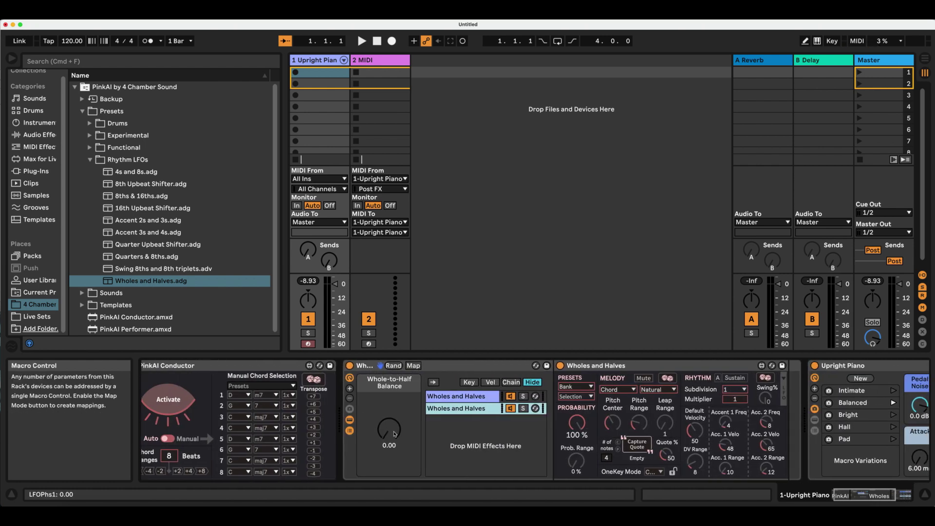
left_click_drag(389, 431, 390, 414)
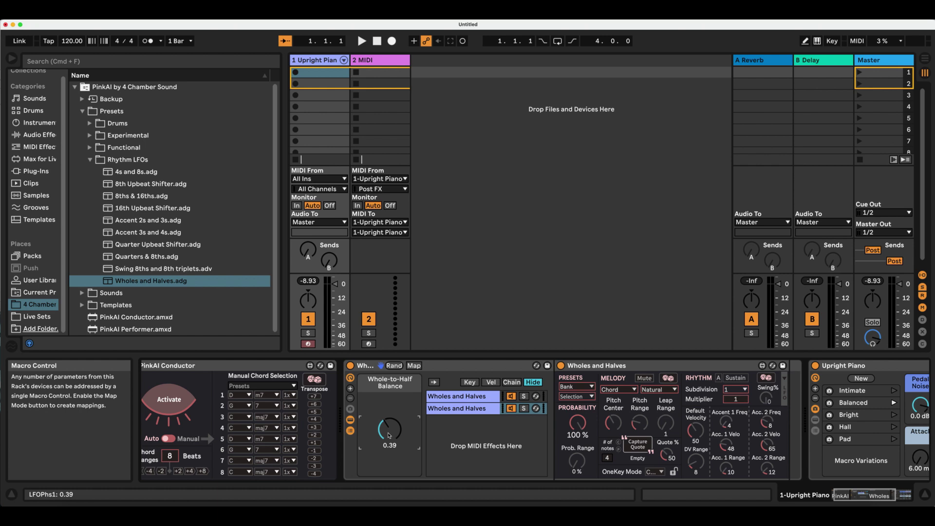
left_click(476, 397)
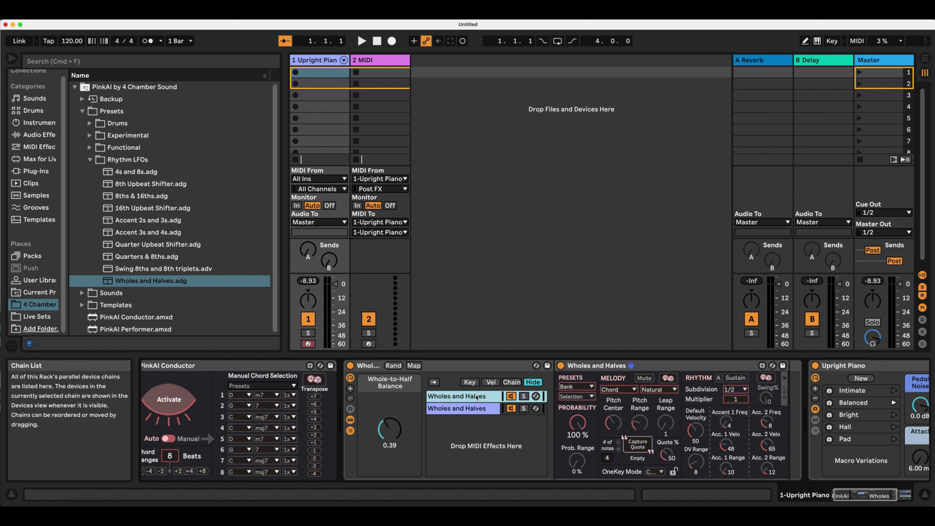
left_click_drag(389, 429, 389, 453)
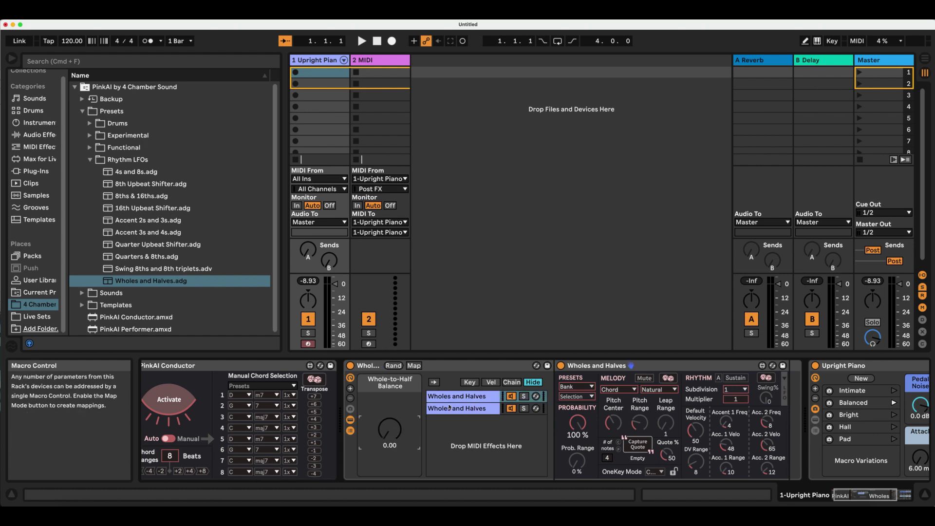
Duplicate the second Wholes and Halves chain to make a third copy and view its settings
left_click(464, 412)
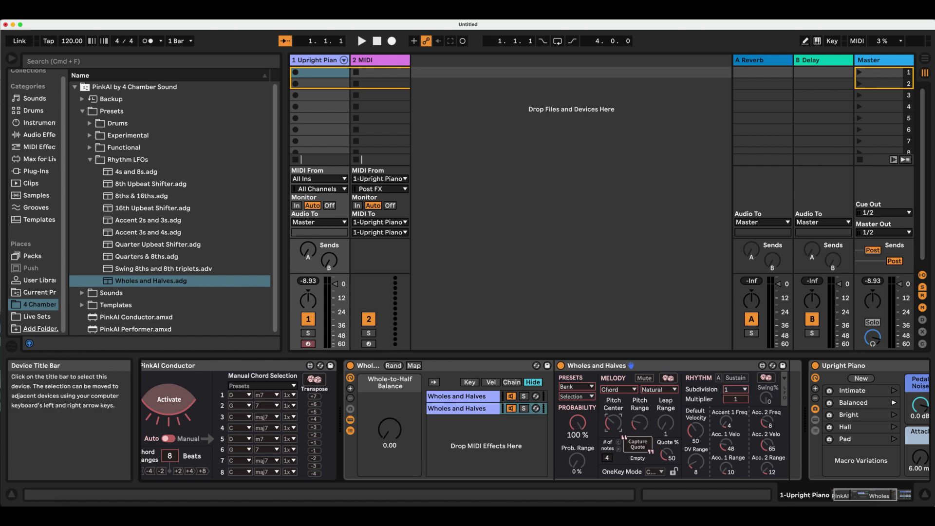
left_click(473, 411)
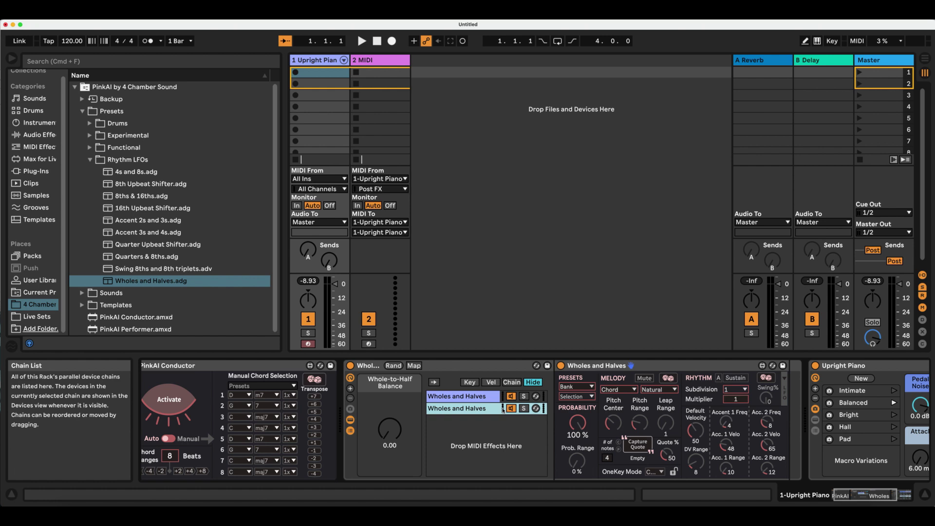
key("super+d")
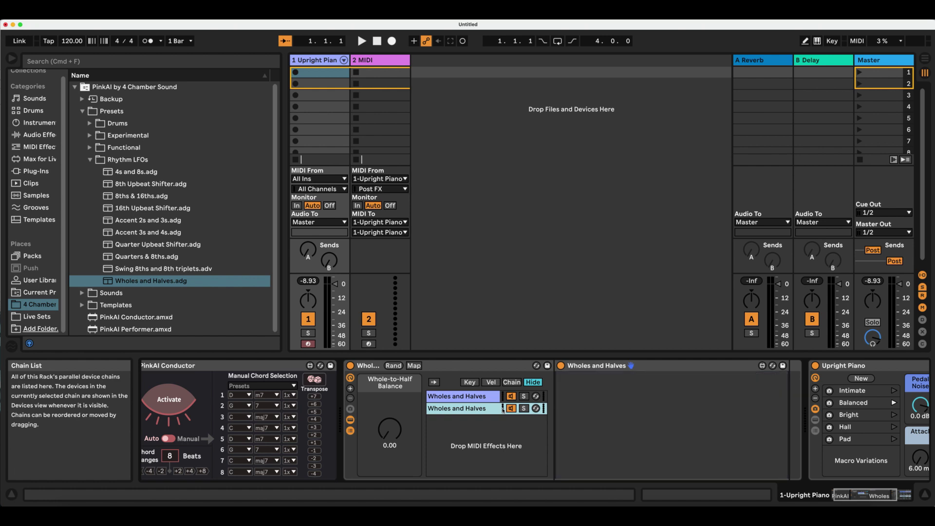
left_click(413, 424)
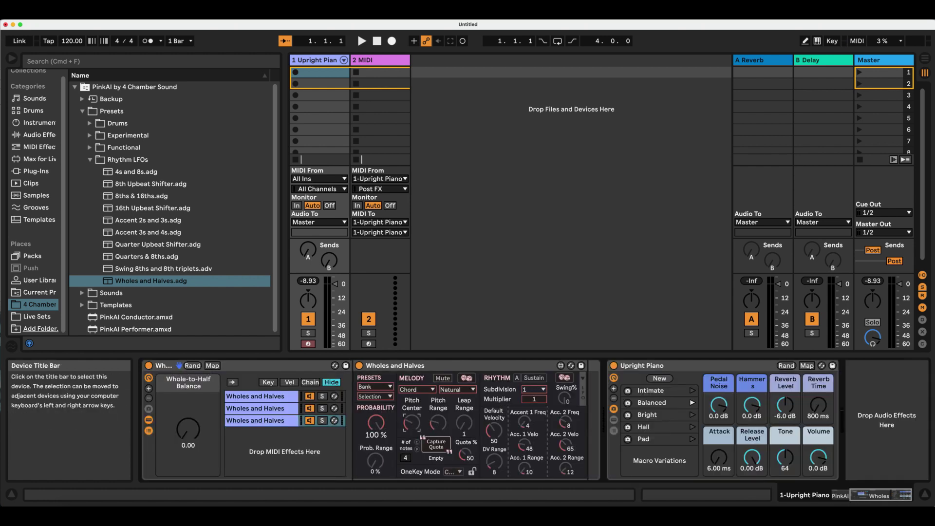
scroll(311, 418, "left", 5)
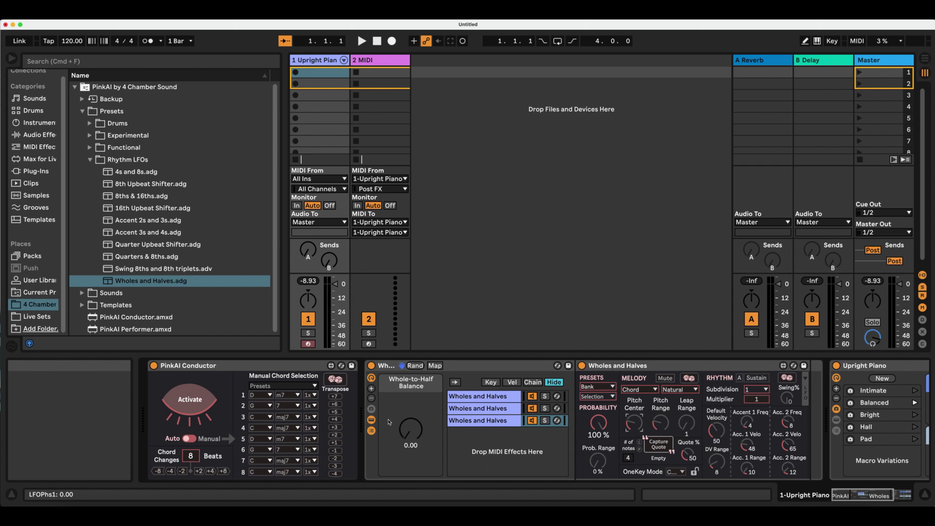
Activate PinkAI Conductor to hear its Ab Major chords play, then deactivate it
left_click(206, 398)
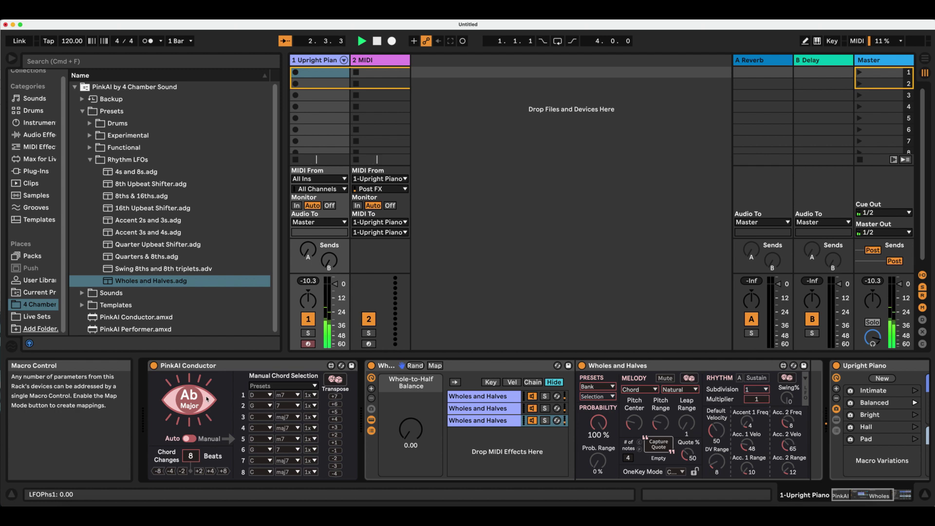
left_click(203, 399)
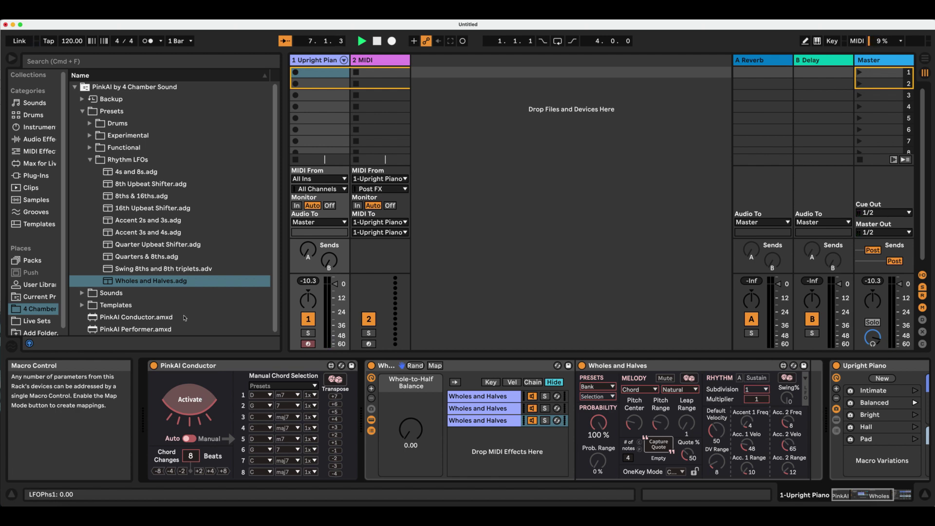
Add the 4s and 8s rhythm preset to the rack as a fourth chain
left_click(141, 176)
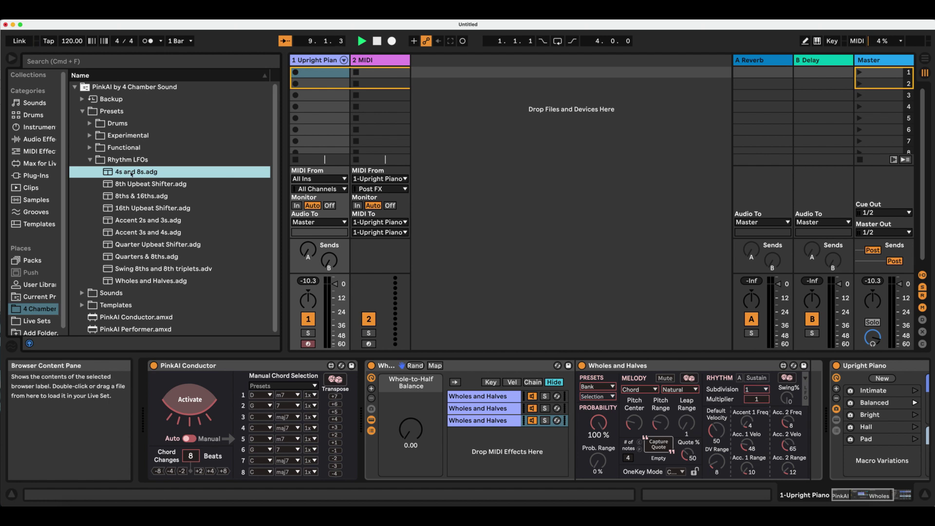
left_click_drag(169, 202, 480, 457)
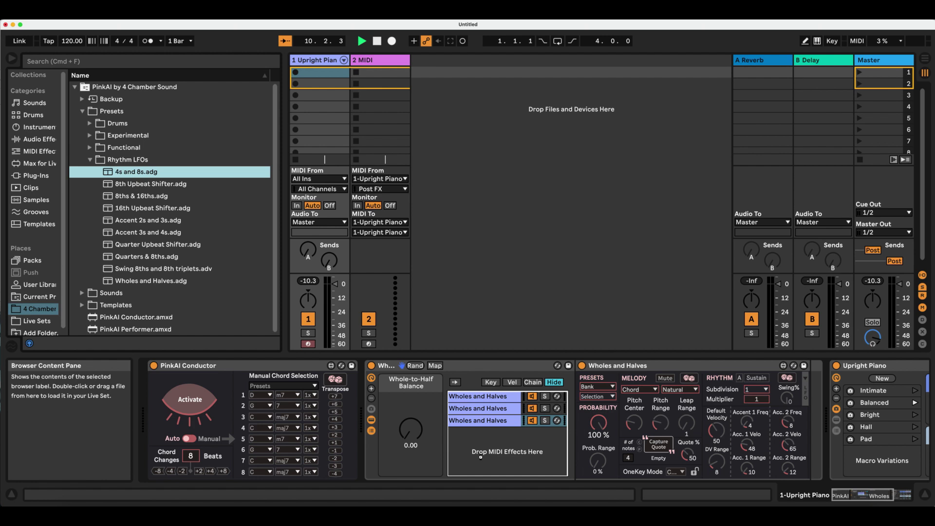
left_click_drag(480, 457, 483, 458)
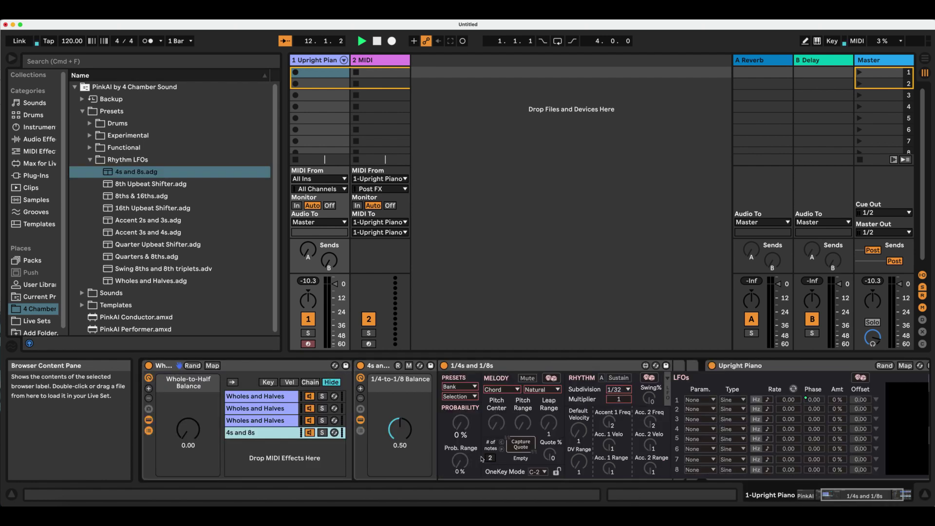
Reset the 4s and 8s chain's Probability to 100% and Prob Range to 0%, and slightly lower Acc. 2 Velo
double_click(462, 425)
double_click(459, 460)
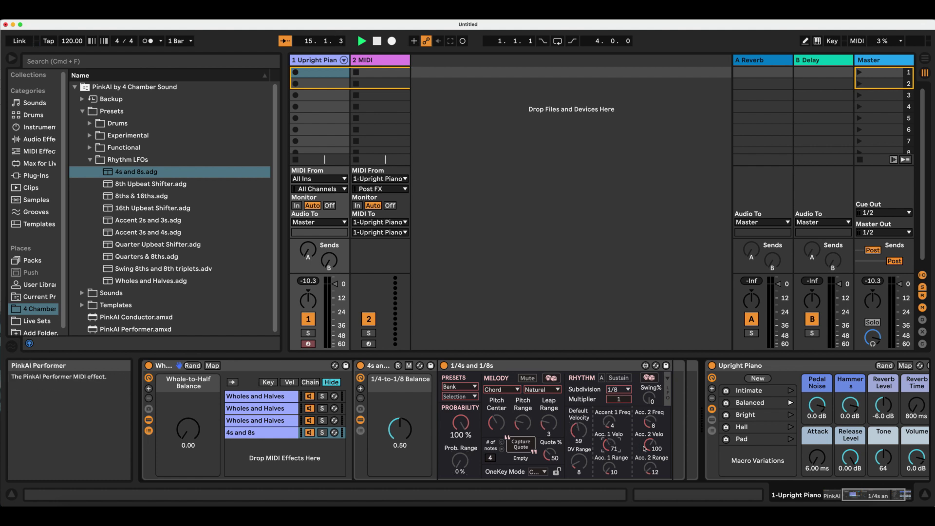
left_click_drag(644, 449, 645, 455)
scroll(433, 437, "left", 3)
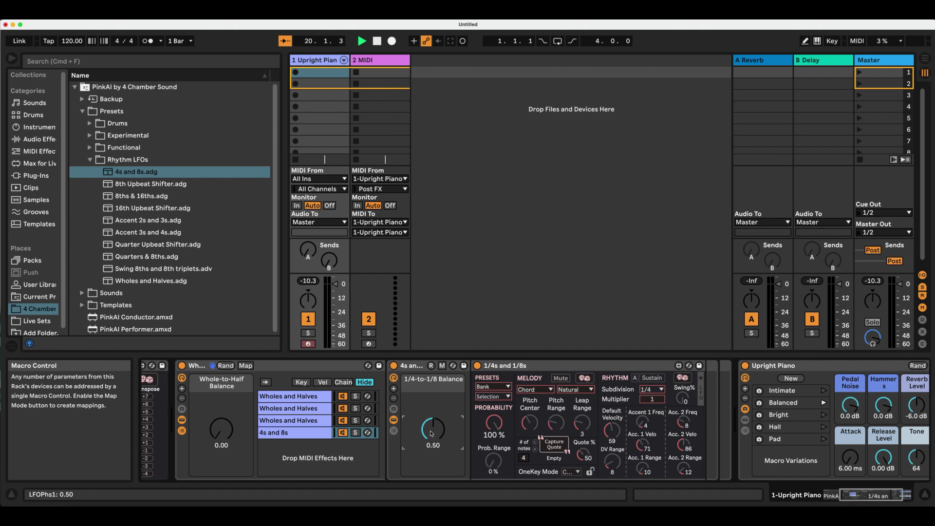
scroll(424, 438, "left", 5)
scroll(399, 475, "left", 4)
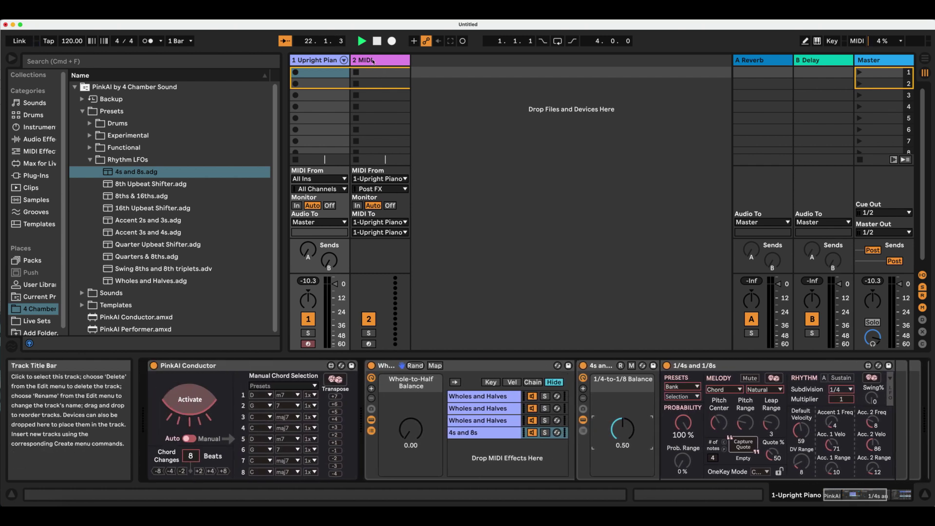
Stop playback, record a new clip in the 2 MIDI track's first slot, and open 2-MIDI 1 in Clip View
left_click(382, 70)
left_click(375, 43)
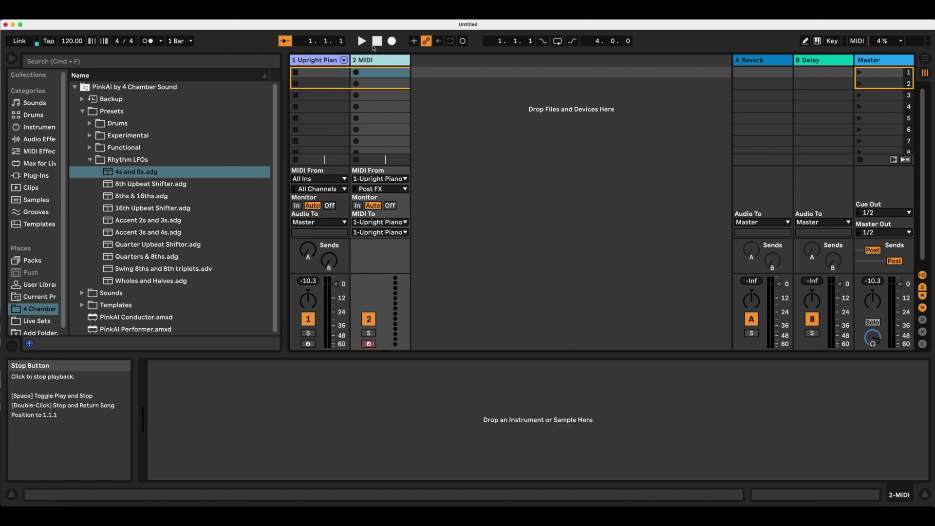
left_click(355, 73)
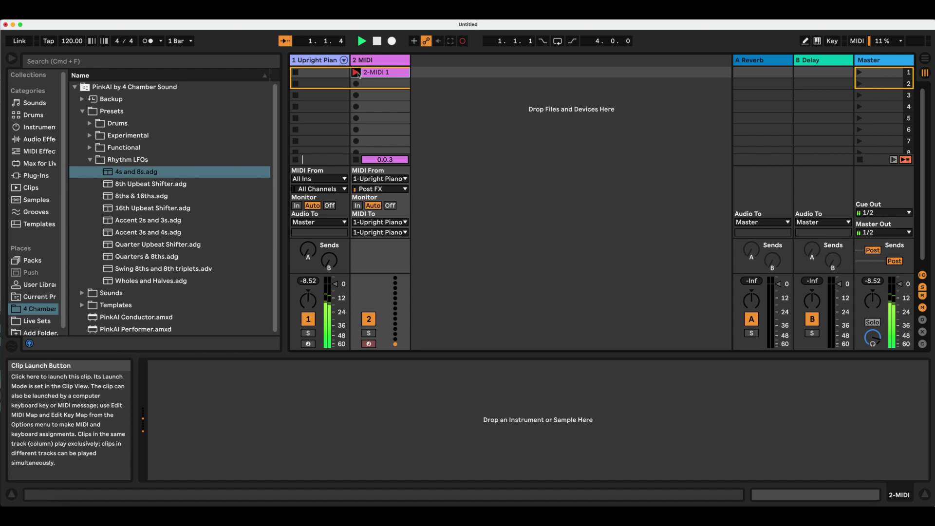
double_click(375, 73)
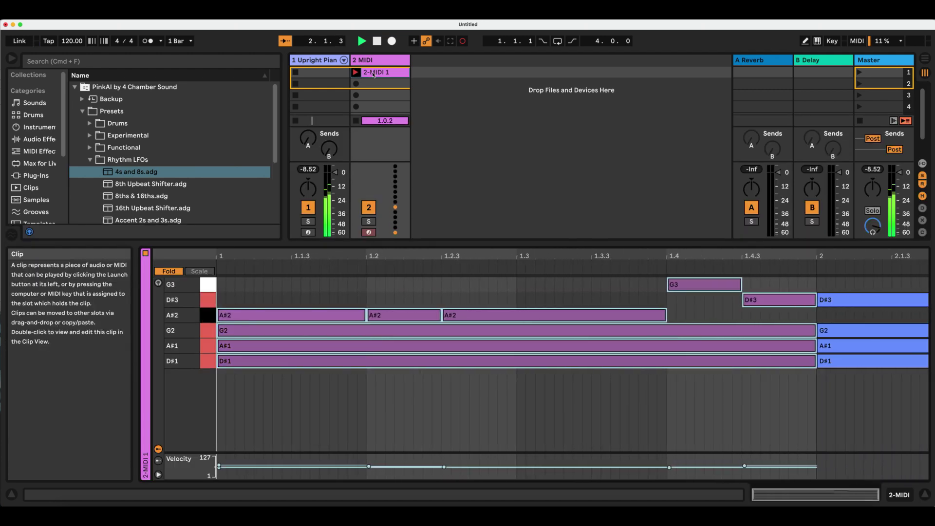